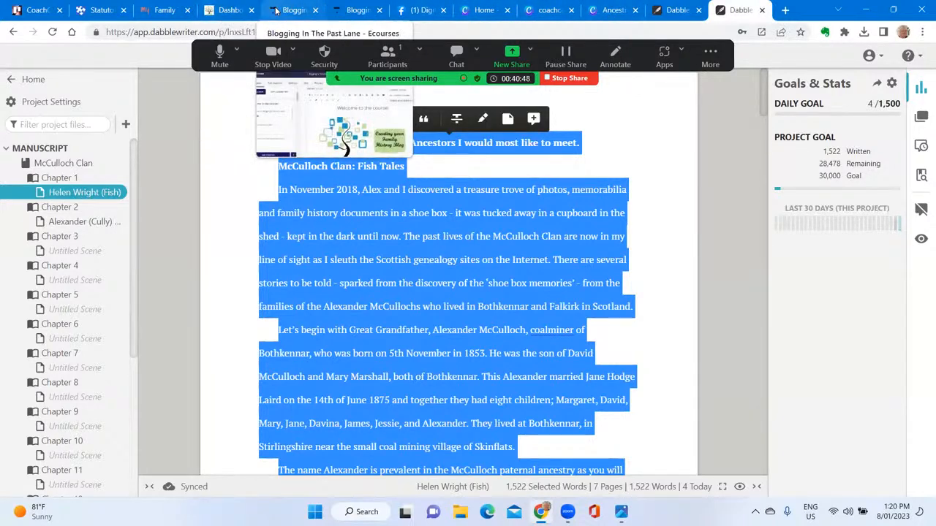
- Start a new post from the WordPress dashboard and paste the copied family history story into its body
left_click(221, 10)
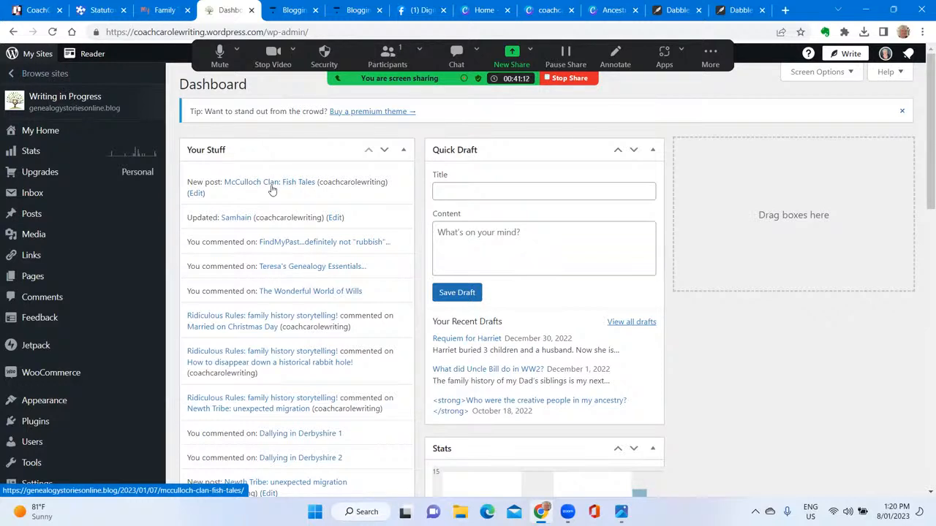
left_click(850, 54)
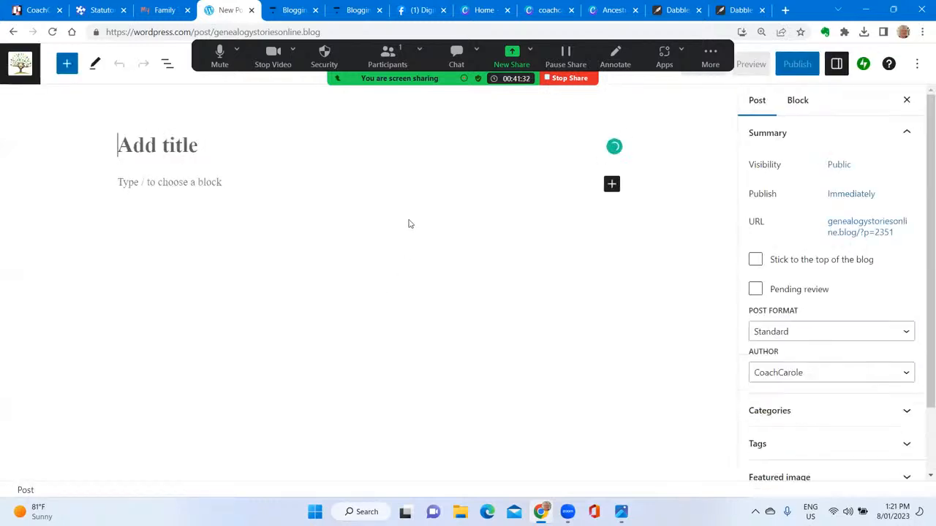
left_click(122, 185)
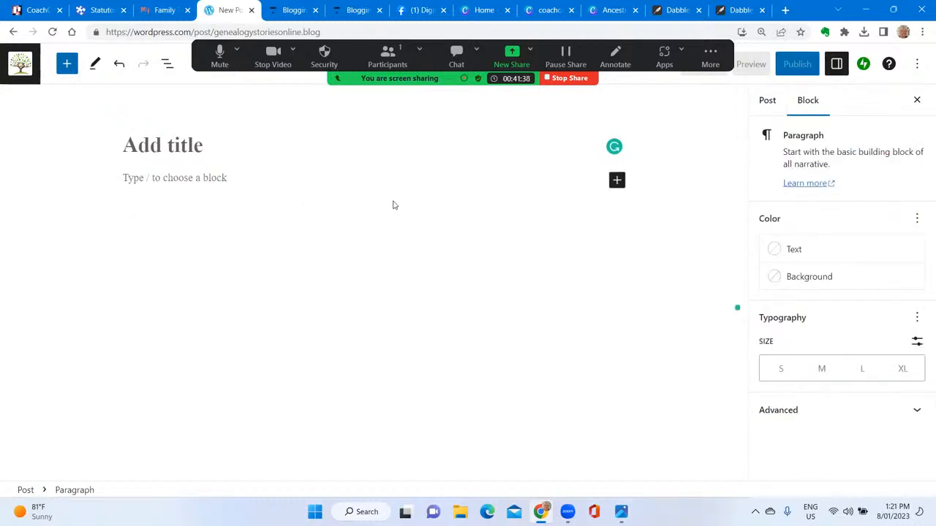
key("ctrl+v")
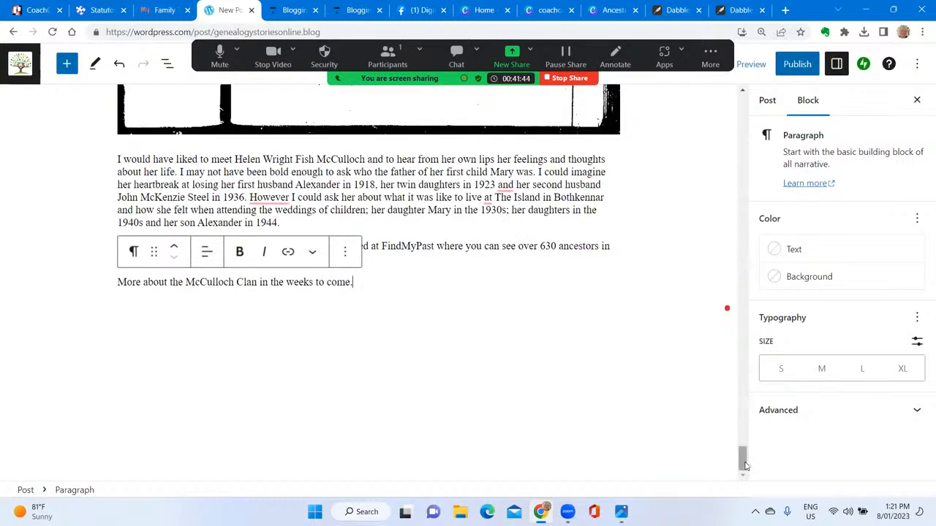
- Cut the line "McCulloch Clan: Fish Tales" from the post body and paste it as the post title
scroll(747, 448, "up", 1)
scroll(752, 441, "up", 10)
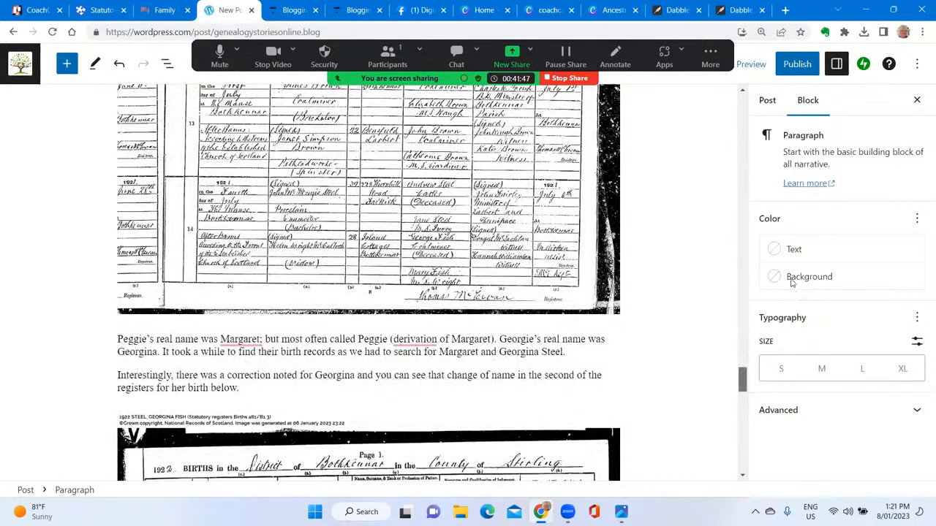
left_click_drag(785, 230, 749, 101)
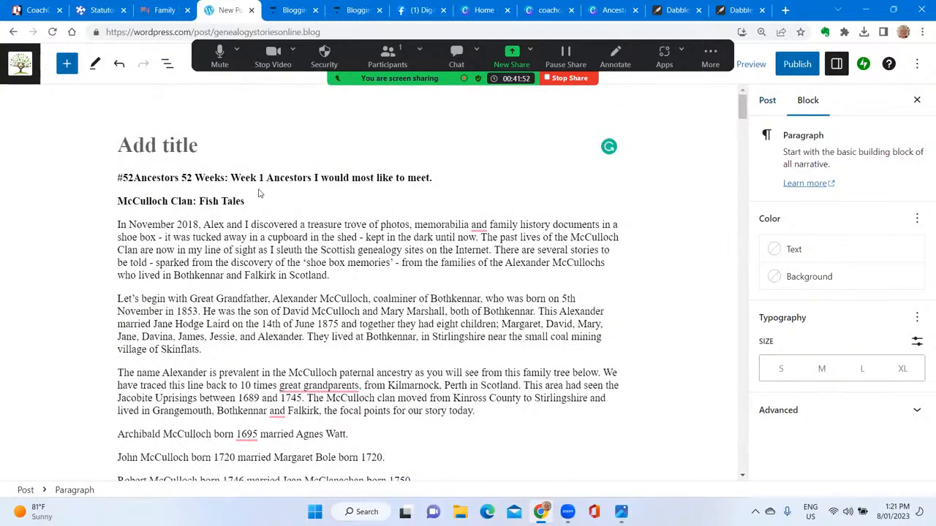
left_click_drag(246, 201, 117, 195)
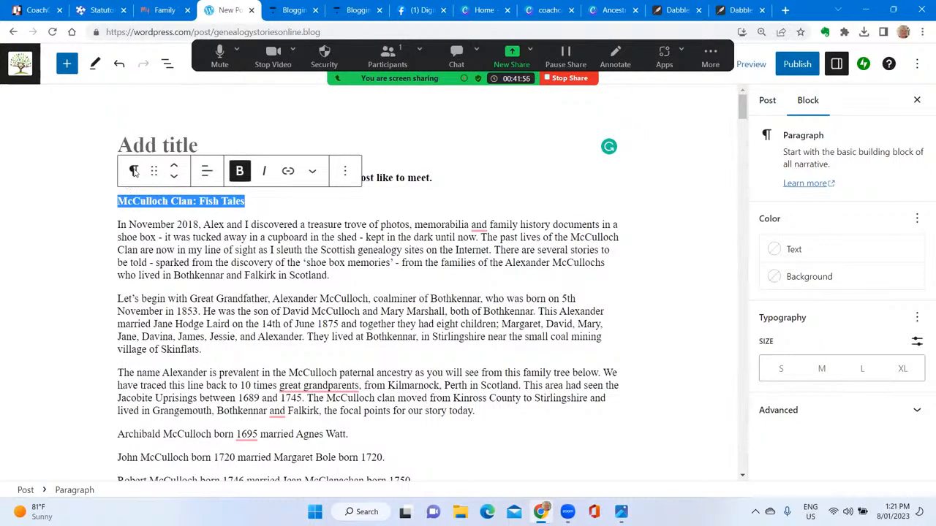
key("ctrl+x")
left_click(139, 144)
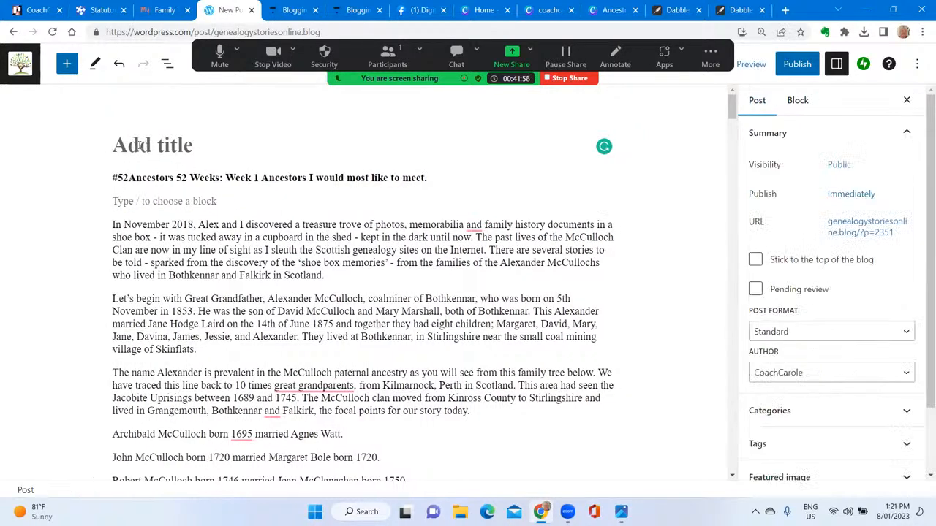
key("ctrl+v")
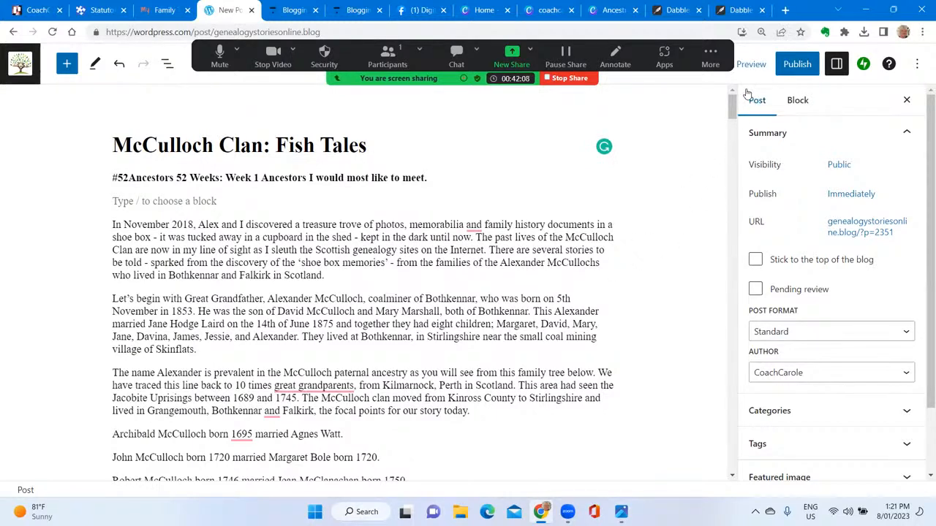
- Move the meeting controls clear of the editor's draft options and save the post as a draft
left_click(638, 42)
left_click_drag(634, 46, 512, 20)
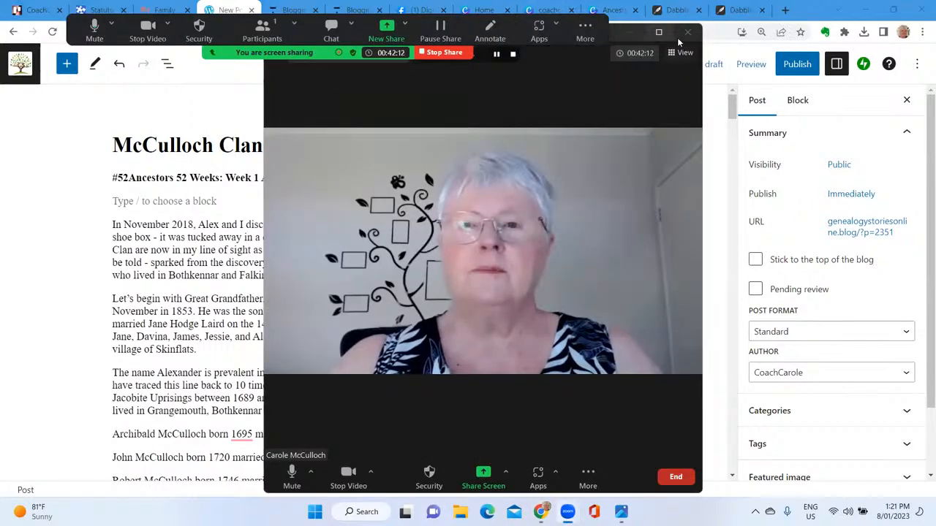
left_click(716, 70)
left_click(716, 69)
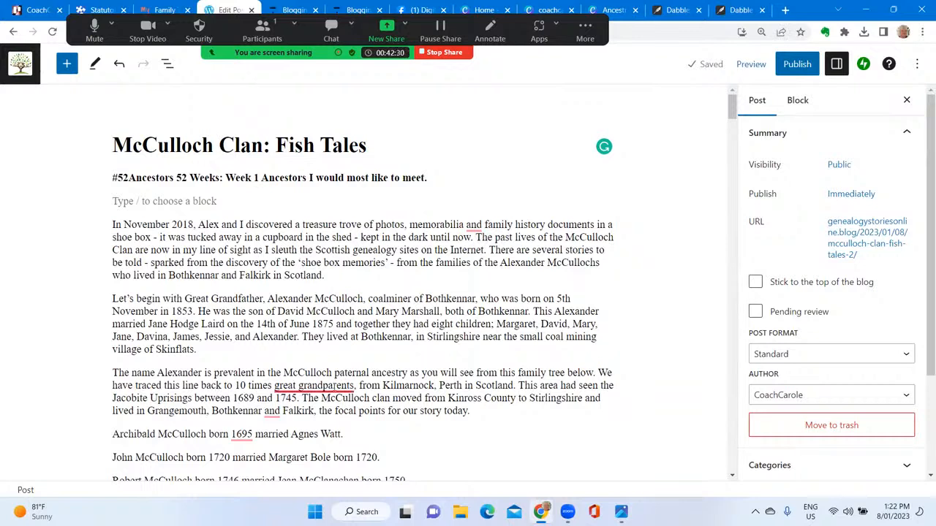
- Accept the Grammarly fixes: hyphenate "great-grandparents" and add commas after "Bothkennar" in the same paragraph and "memorabilia" in the opening one
mouse_move(323, 386)
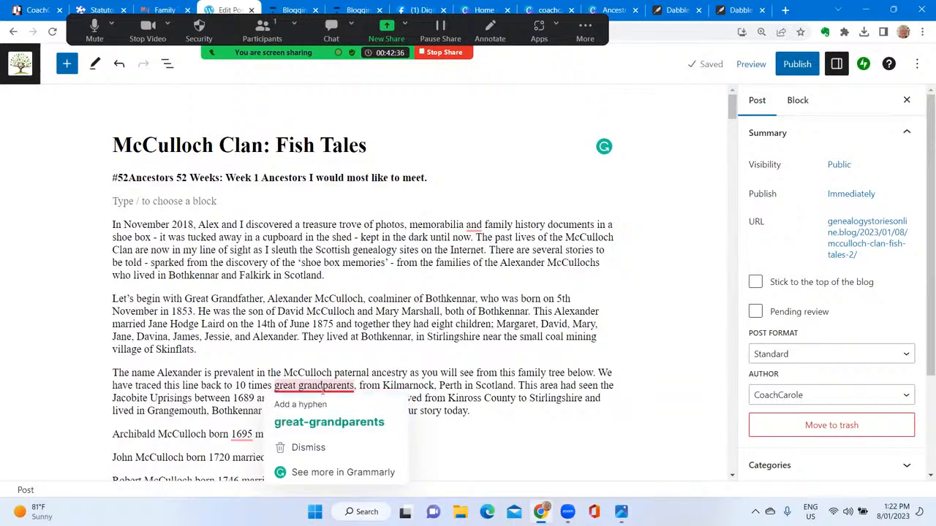
left_click(310, 424)
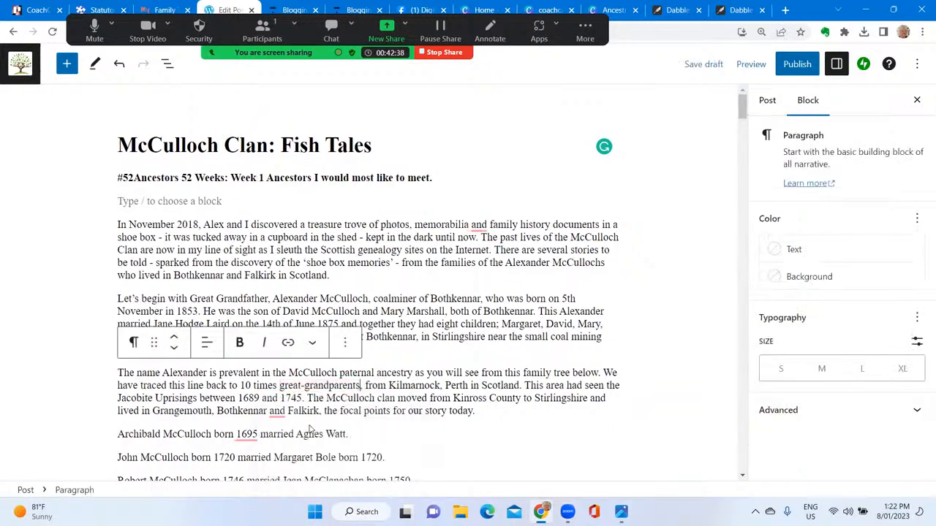
mouse_move(277, 412)
left_click(300, 344)
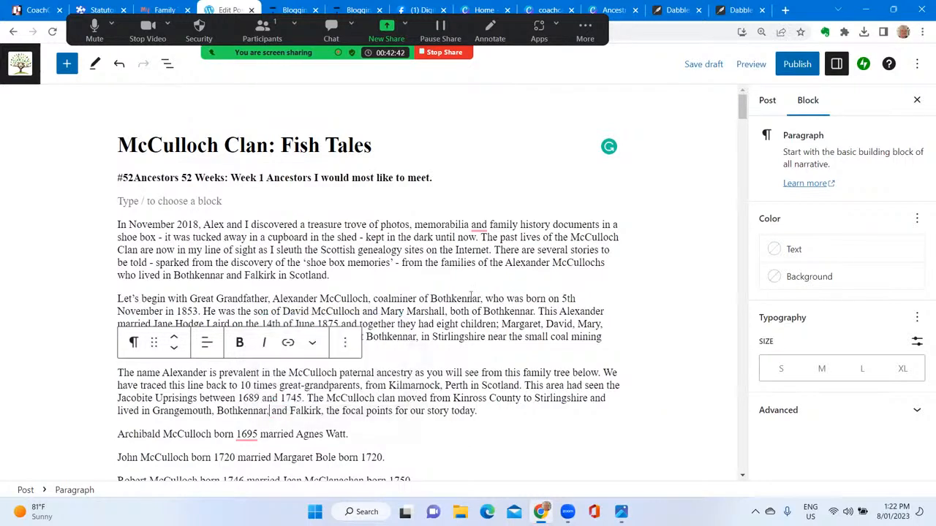
mouse_move(479, 229)
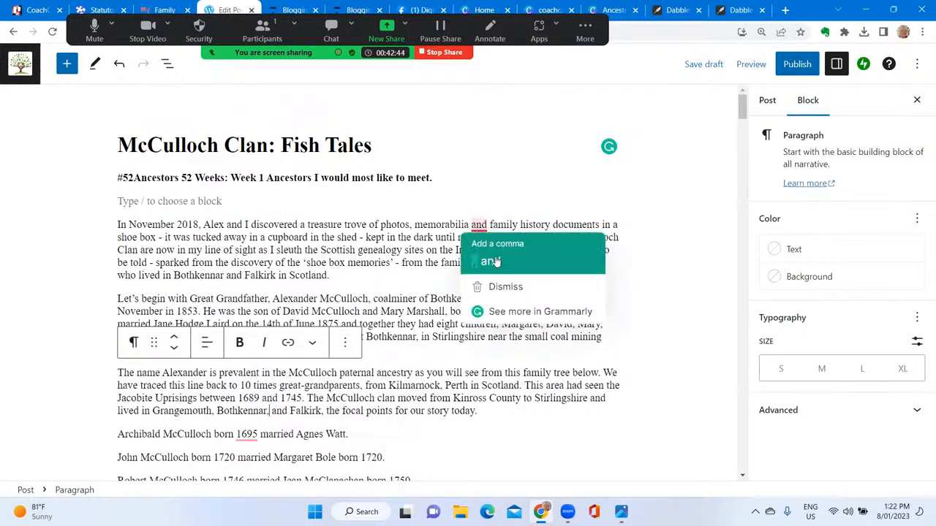
left_click(490, 263)
- Correct "heros" to "heroes" in the paragraph below the list of ancestors
scroll(412, 289, "down", 3)
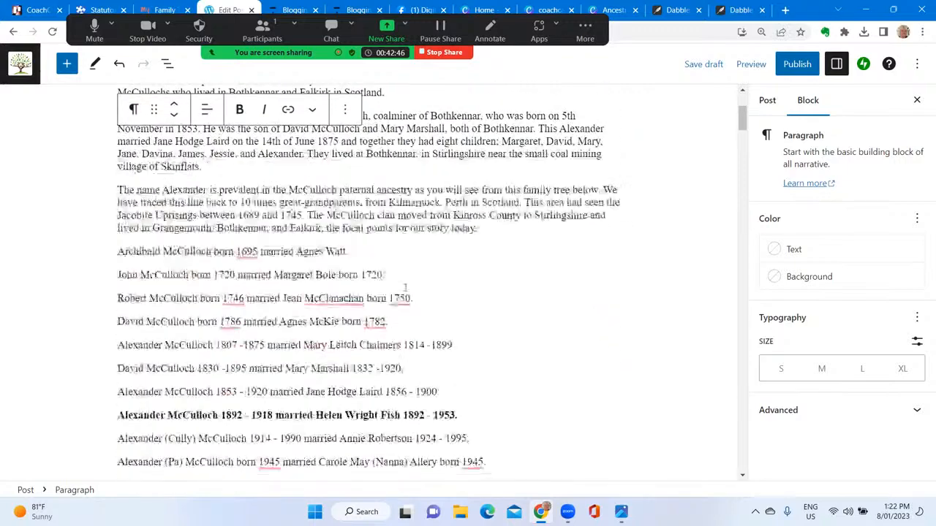
mouse_move(339, 300)
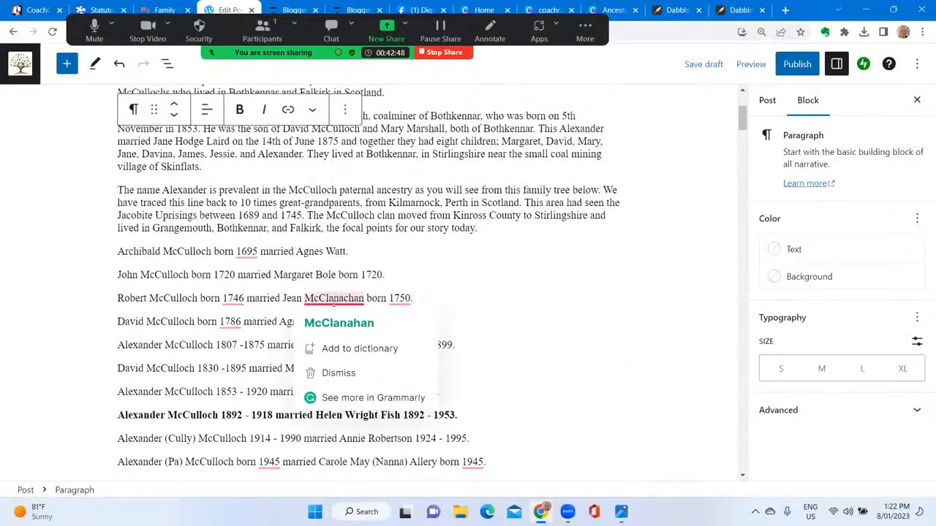
scroll(292, 321, "down", 2)
scroll(286, 316, "down", 1)
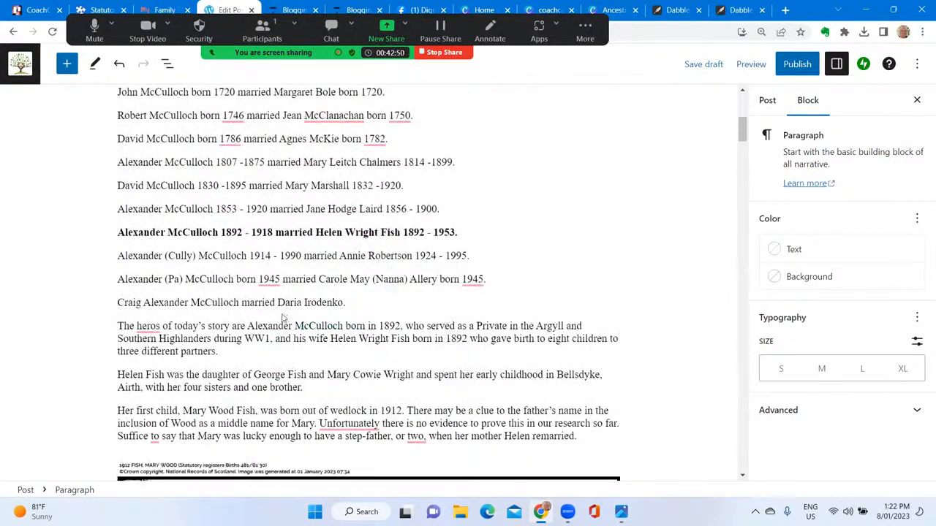
mouse_move(147, 325)
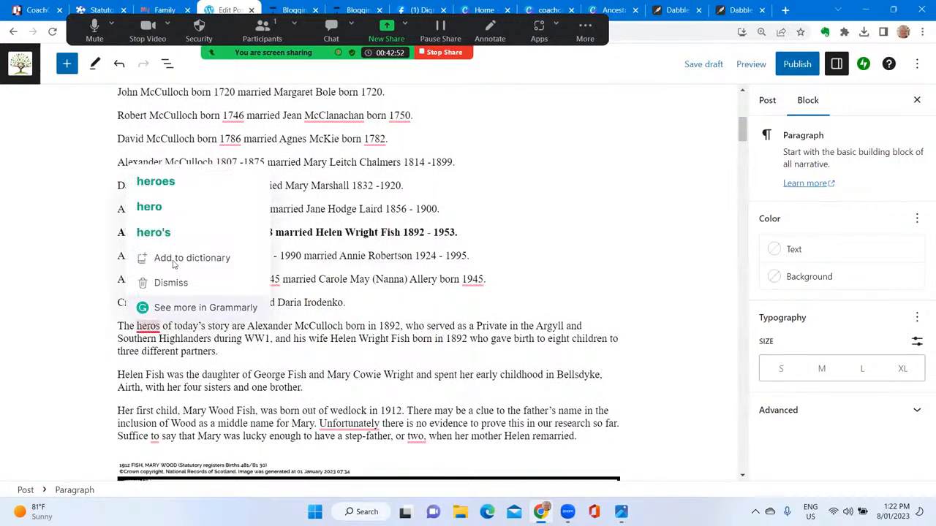
left_click(168, 182)
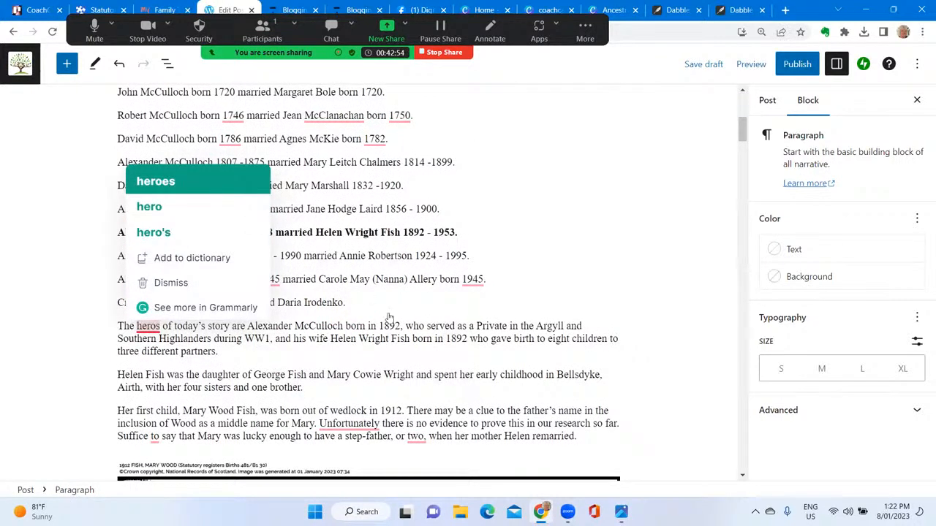
- Add a comma after "Unfortunately", remove the one after "two" in the first-child paragraph, and save the draft
scroll(404, 347, "down", 3)
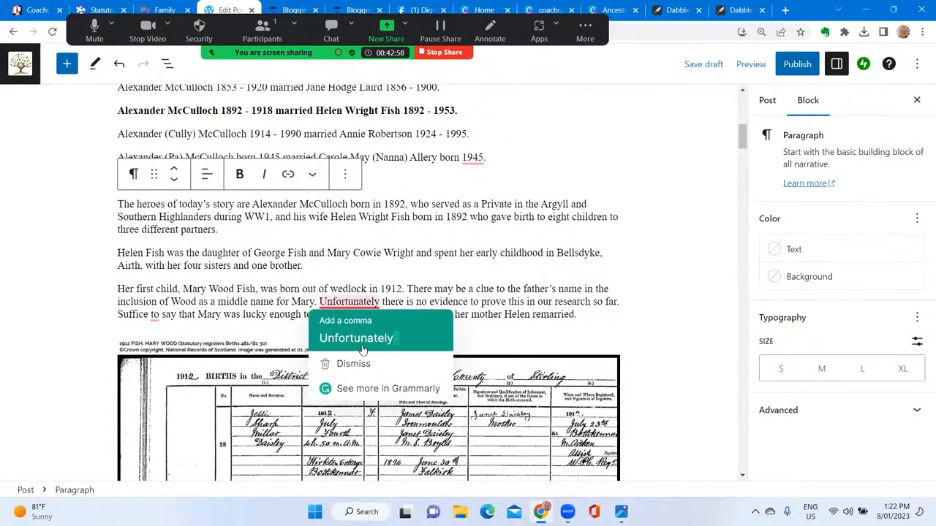
left_click(384, 340)
mouse_move(432, 316)
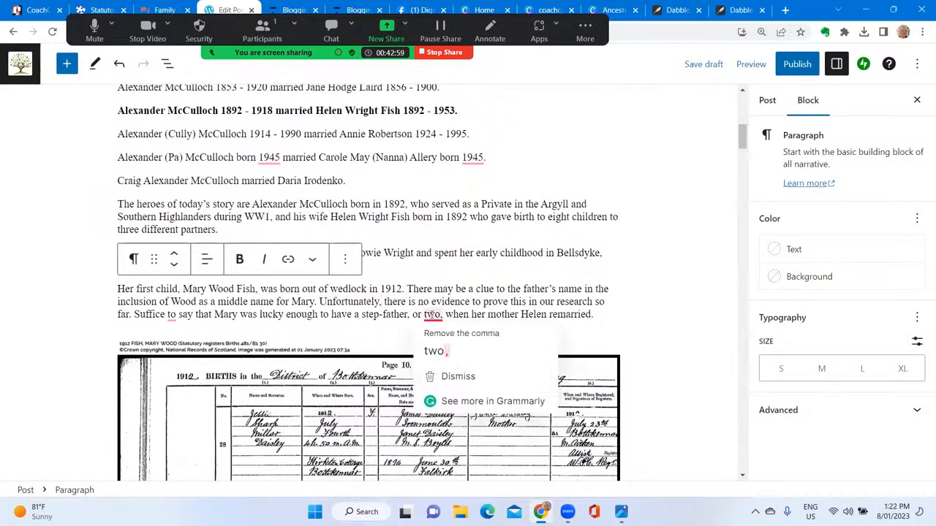
left_click(441, 354)
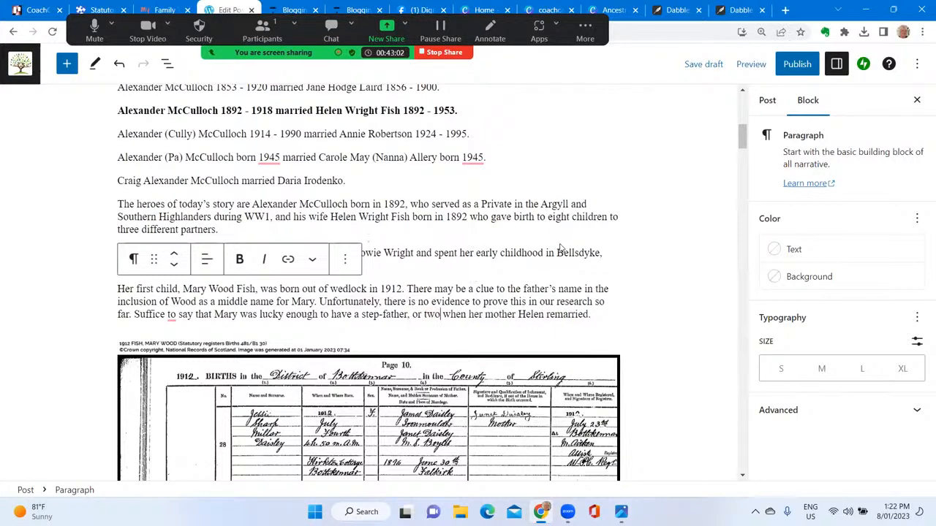
left_click(709, 65)
- Look through the site's recent posts and drafts, and reopen the "McCulloch Clan: Fish Tales" draft
scroll(433, 176, "up", 10)
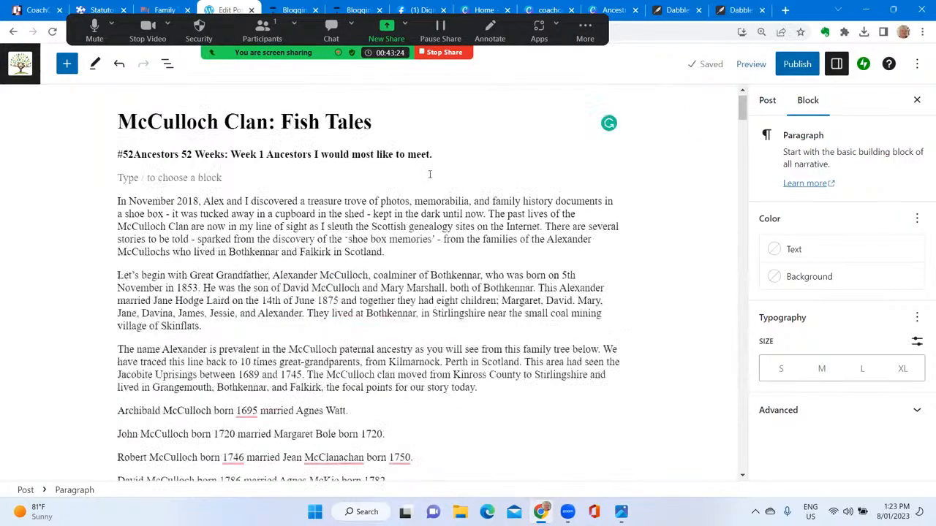
left_click(19, 63)
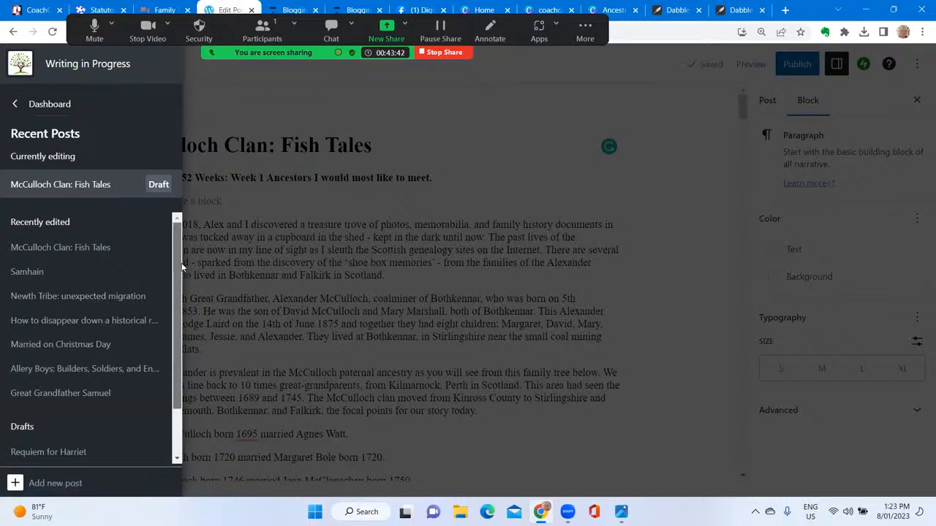
left_click_drag(181, 272, 181, 324)
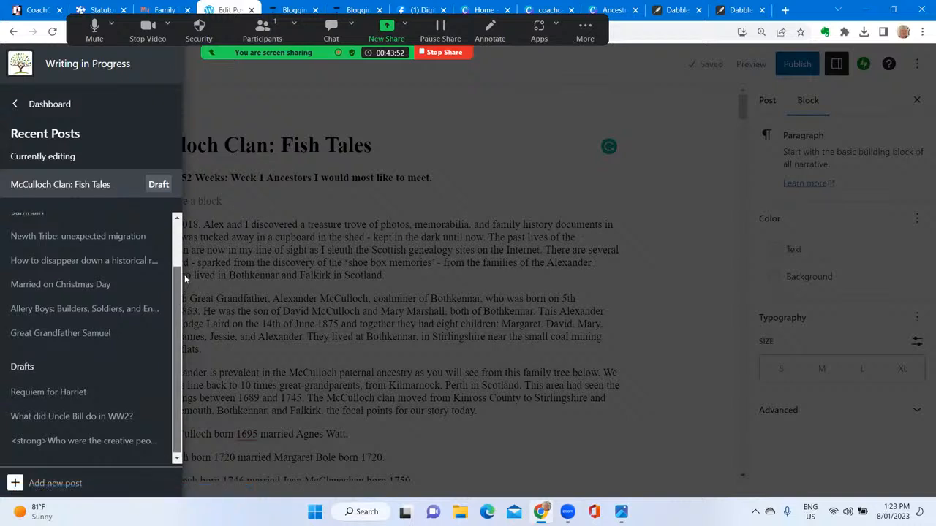
left_click_drag(184, 281, 185, 231)
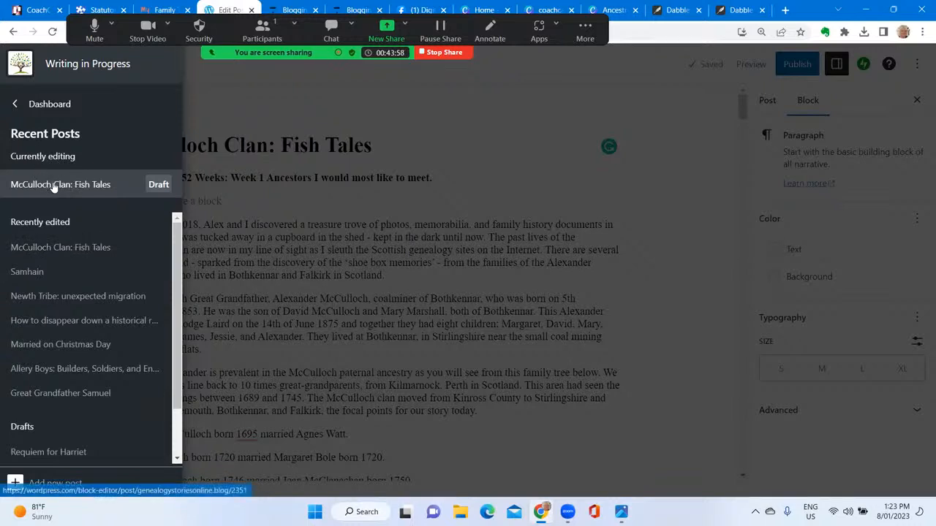
left_click(160, 187)
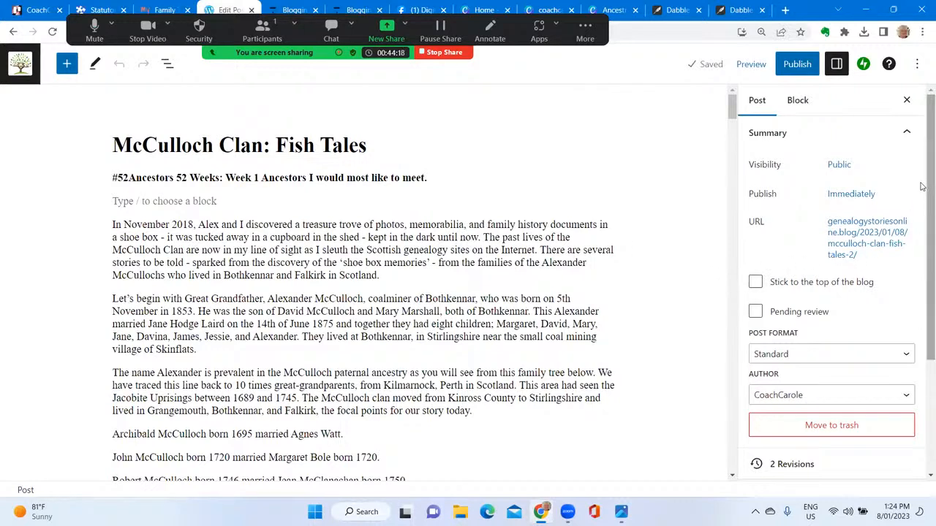
- Set the "McCulloch Clan" Ancestral Stories 2023 picture from the Media Library as the featured image and save the draft
left_click_drag(921, 177, 914, 318)
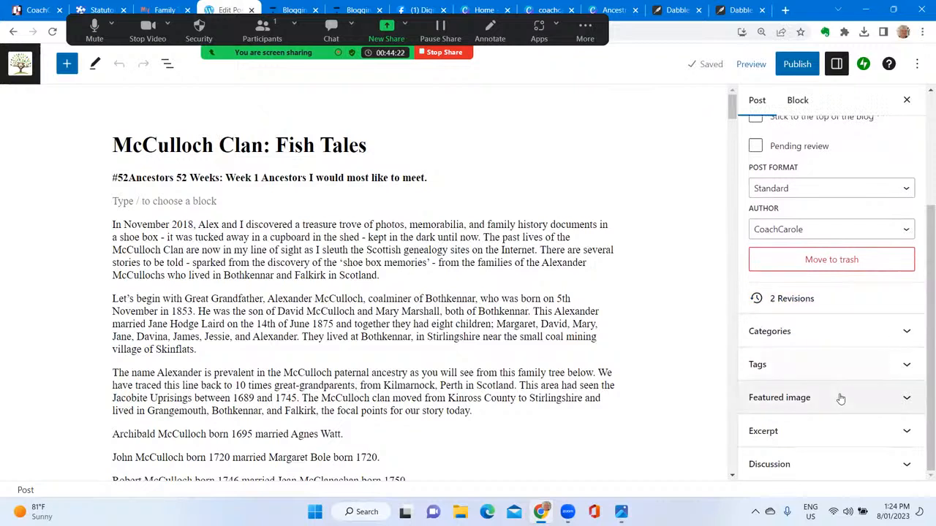
left_click(779, 404)
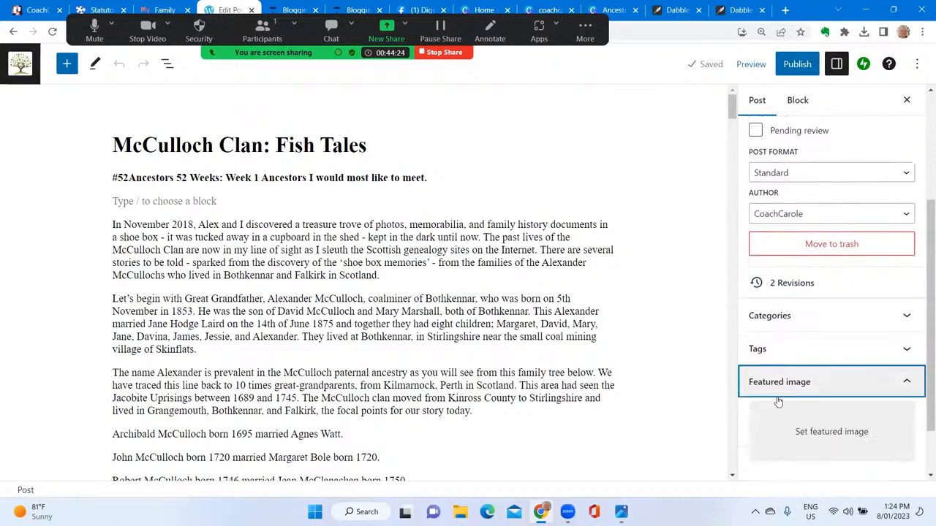
left_click(824, 433)
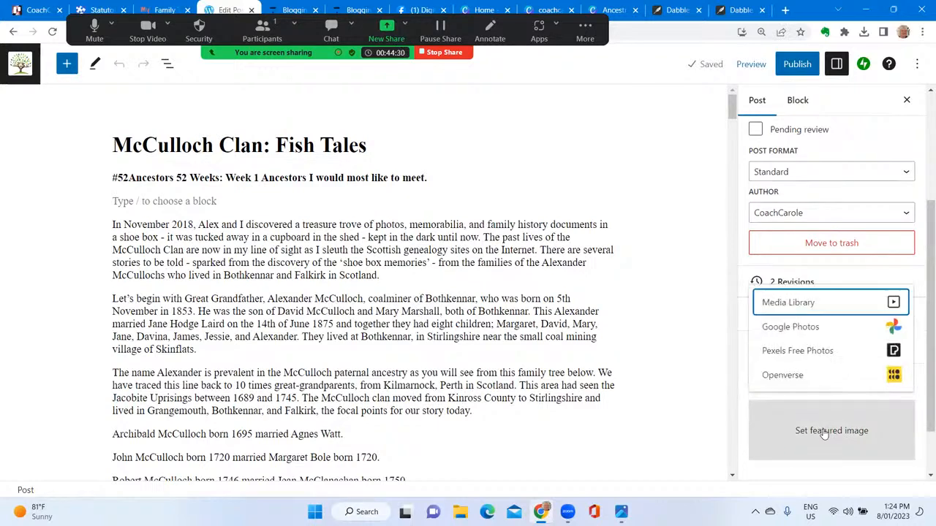
left_click(794, 303)
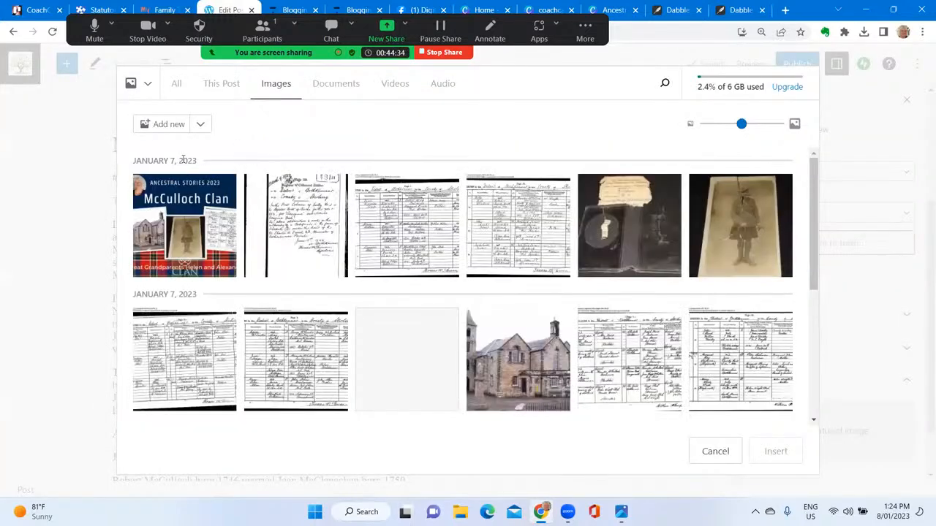
left_click(187, 229)
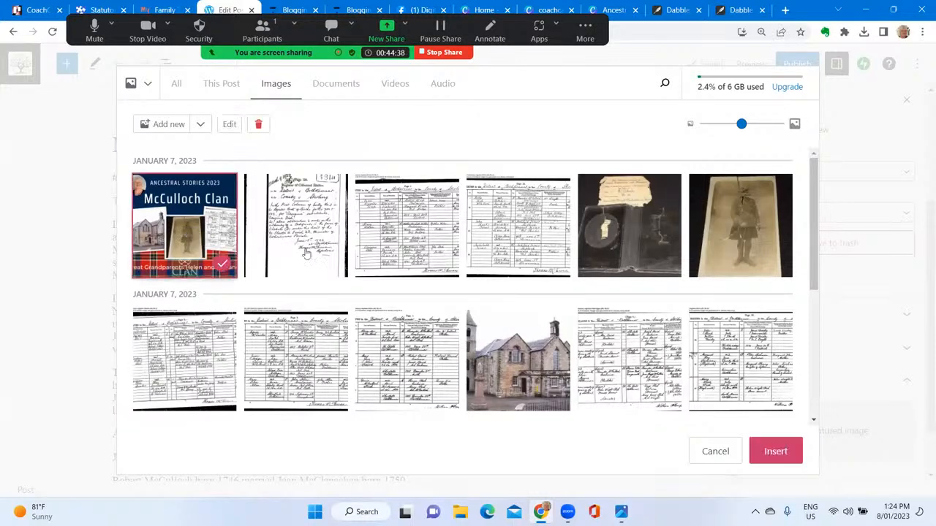
left_click(763, 453)
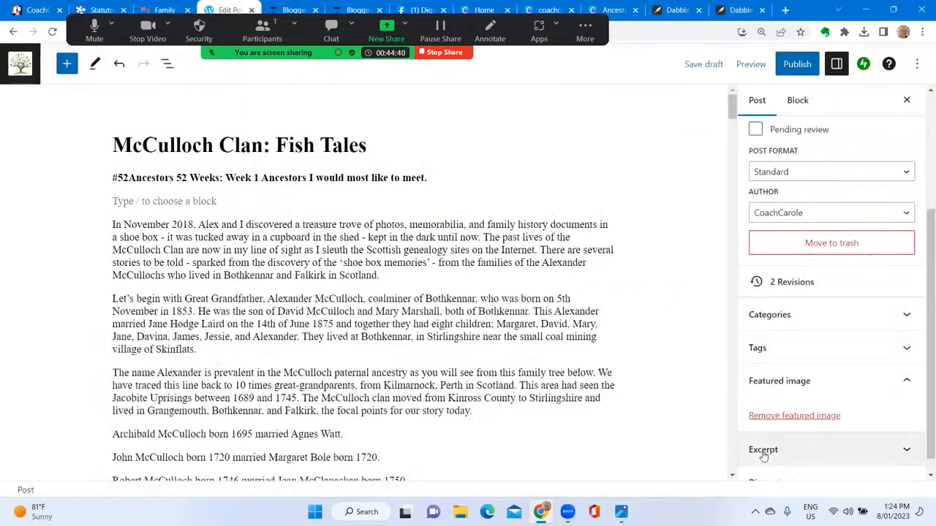
left_click(703, 63)
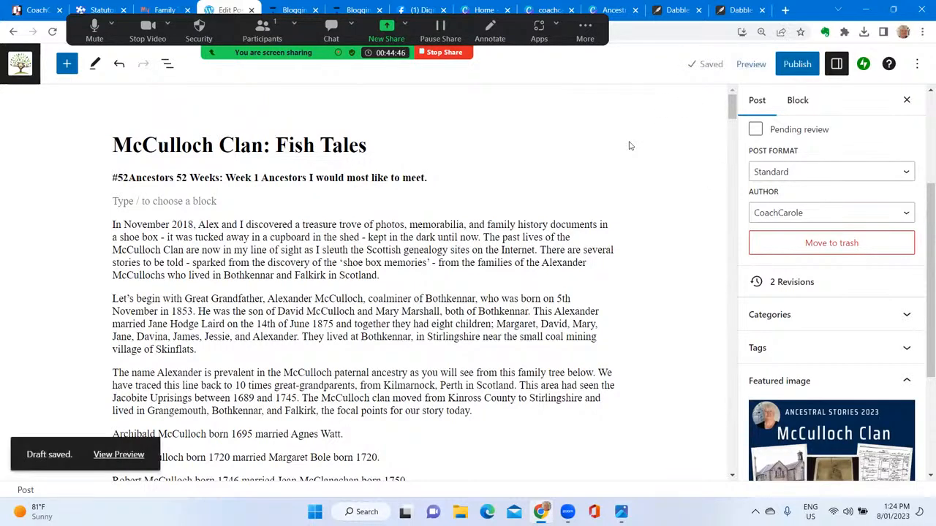
- Preview the draft in a new browser tab and check its featured image, title and opening paragraphs on the site
left_click(755, 66)
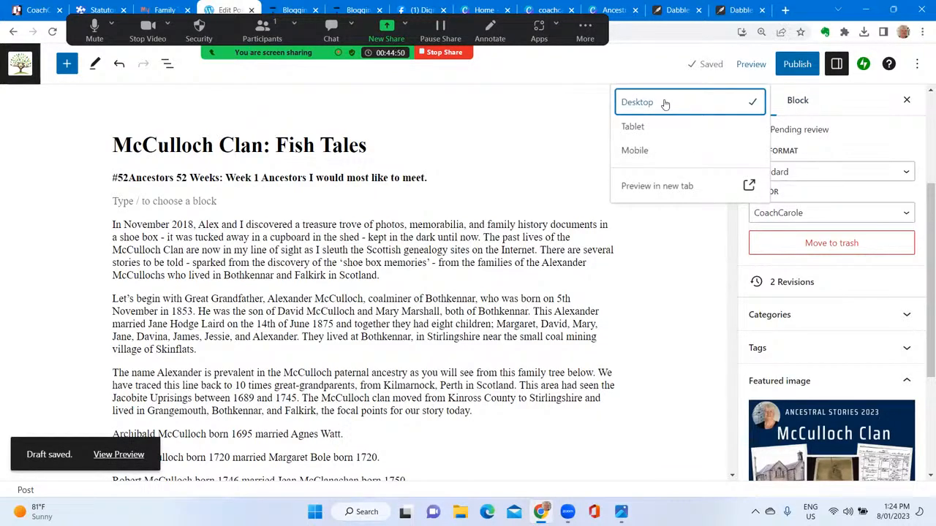
left_click(679, 187)
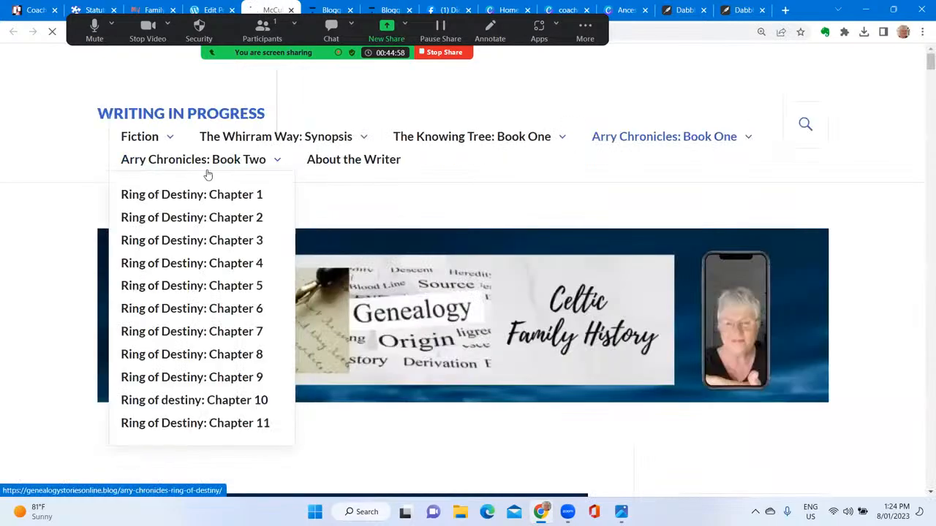
scroll(22, 198, "down", 6)
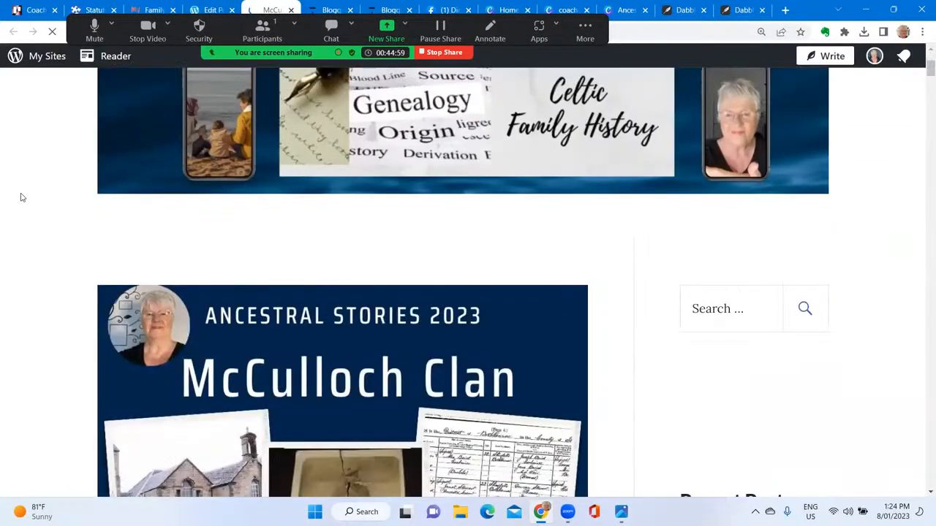
scroll(21, 197, "down", 2)
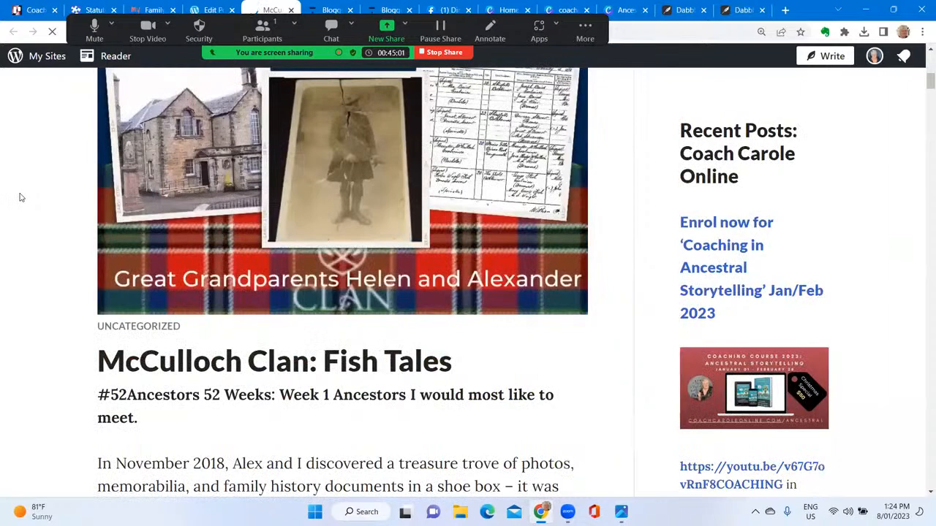
scroll(21, 197, "down", 2)
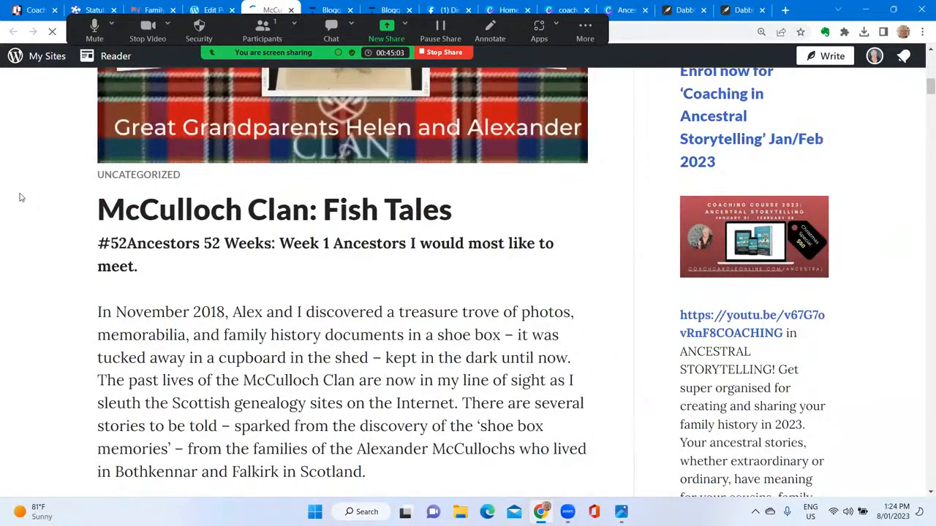
scroll(22, 197, "down", 2)
scroll(22, 198, "down", 2)
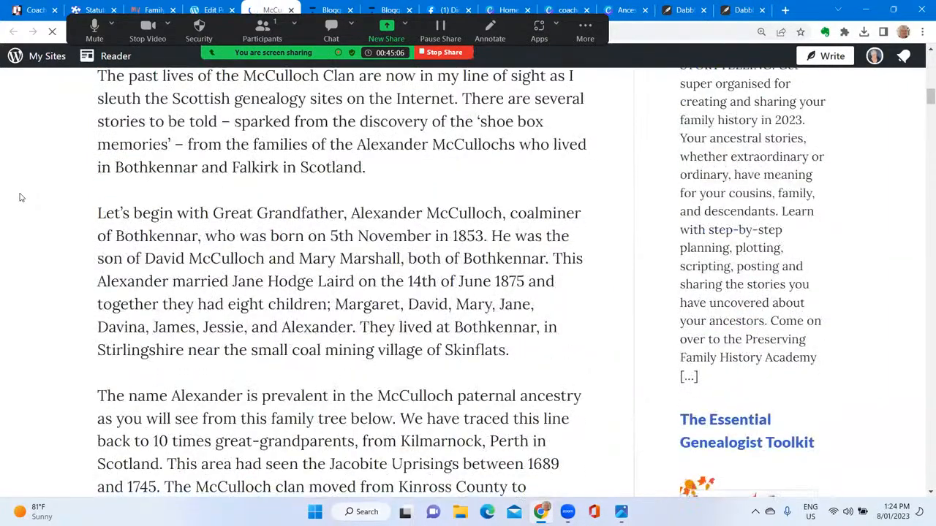
scroll(21, 197, "up", 4)
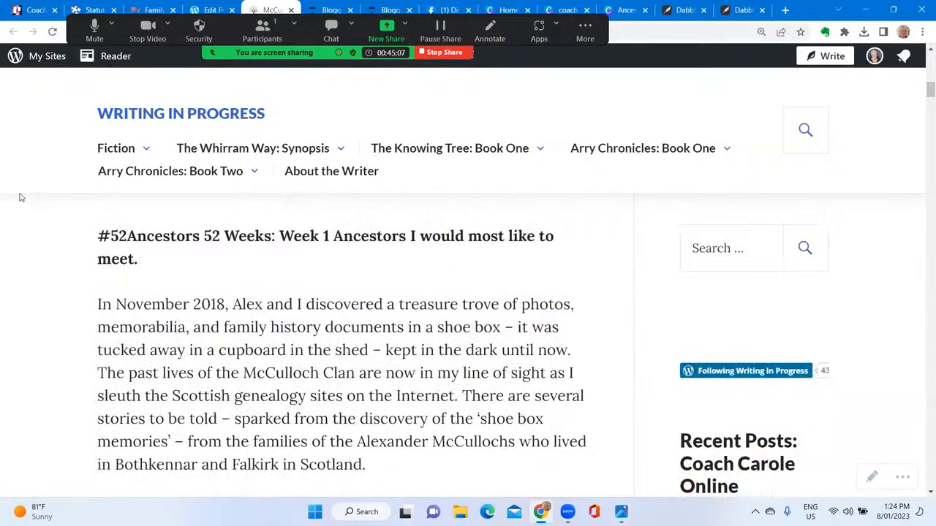
scroll(21, 197, "up", 8)
scroll(25, 188, "up", 2)
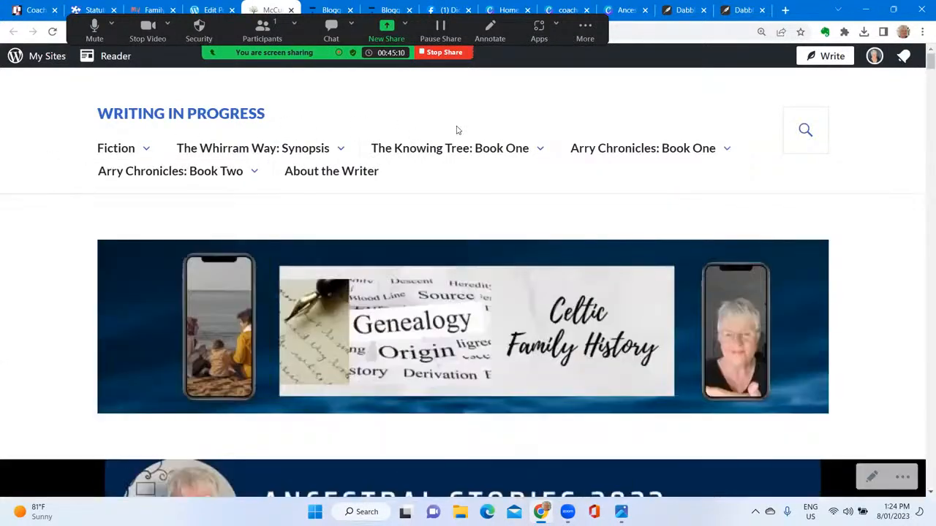